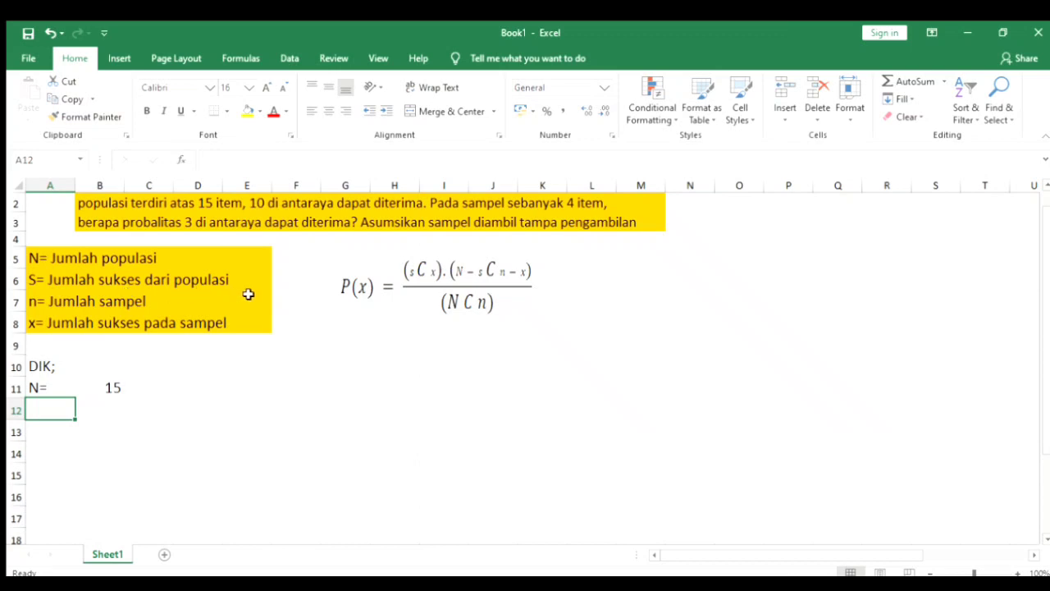
- Add the known values S= 10 in row 12 and n= 4 in row 13, with labels in column A and numbers in column B
text(S)
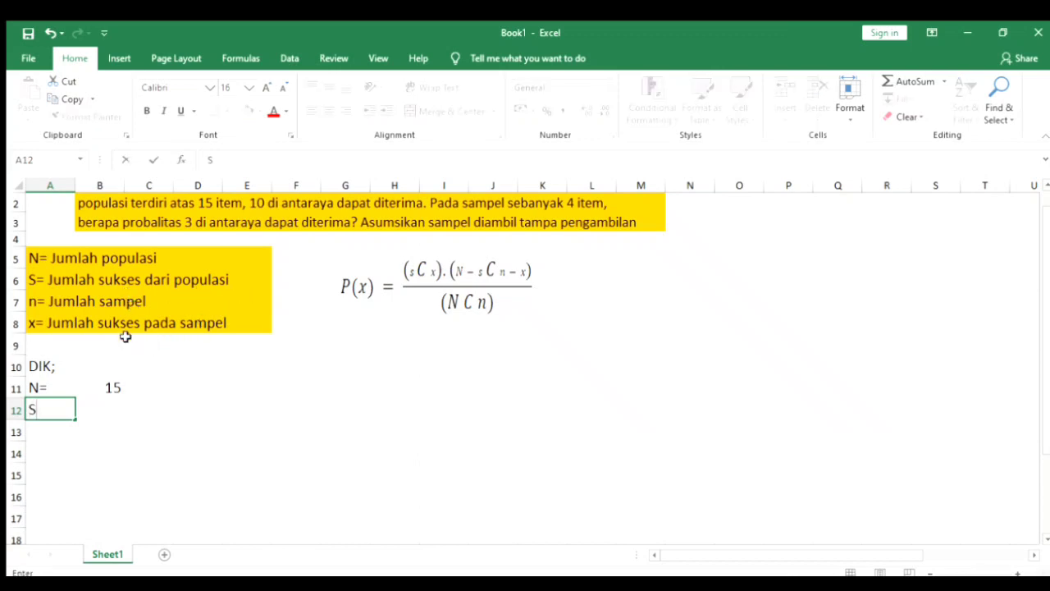
text(=)
click(100, 407)
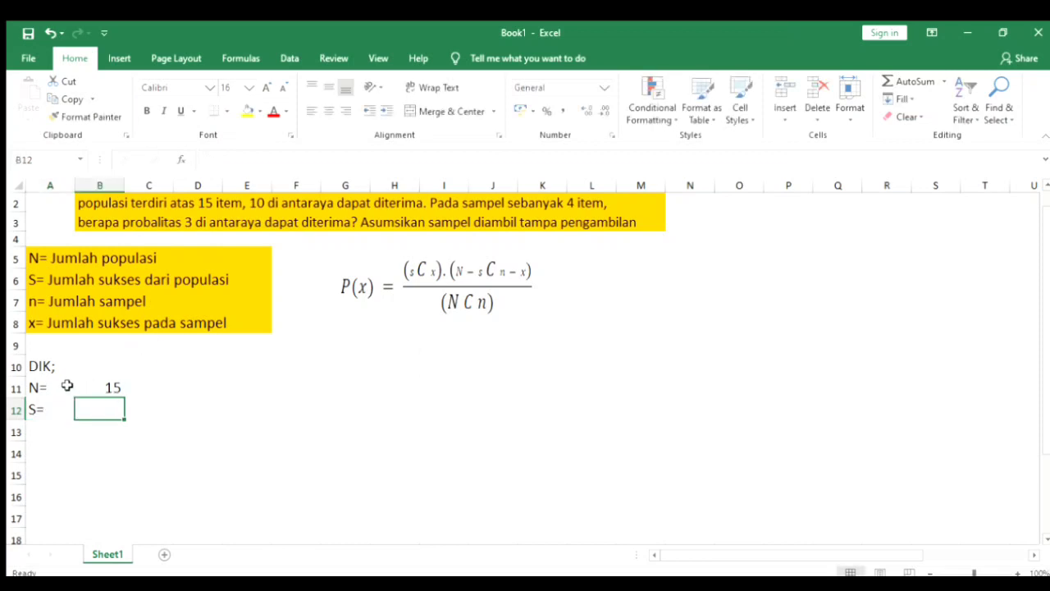
text(10)
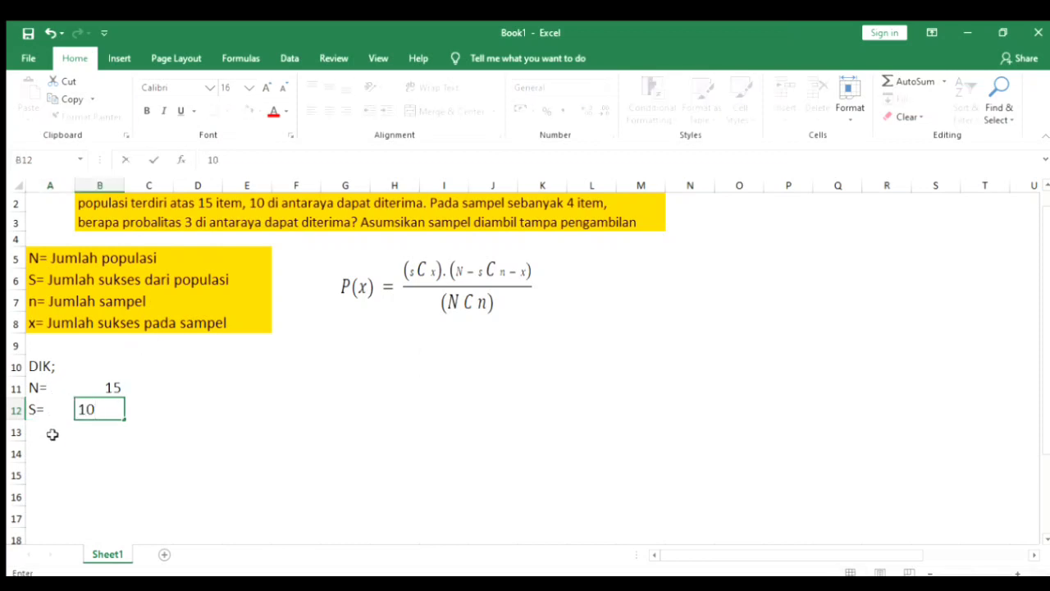
click(50, 432)
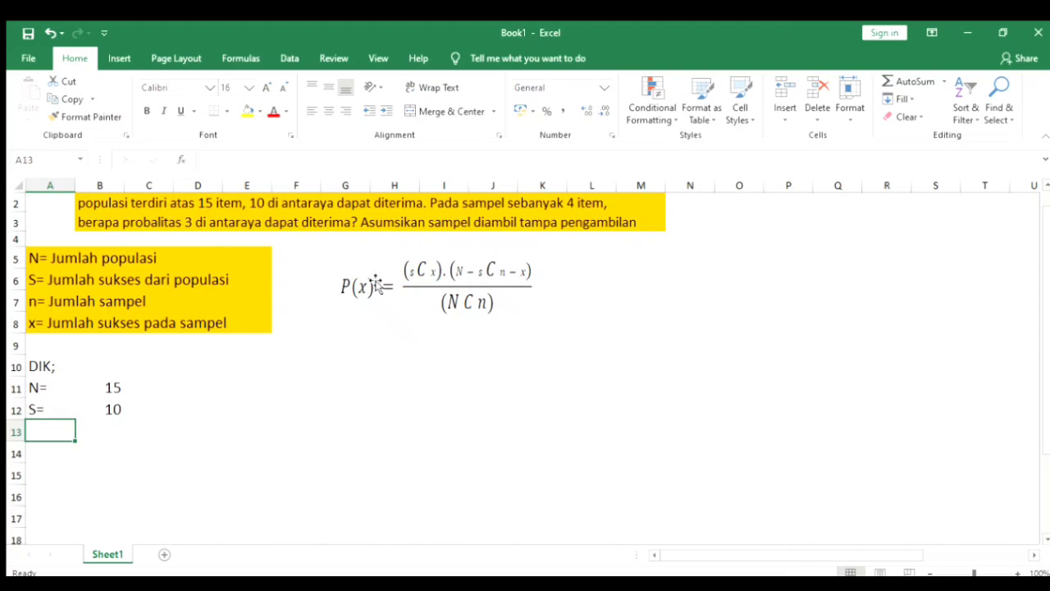
text(n=)
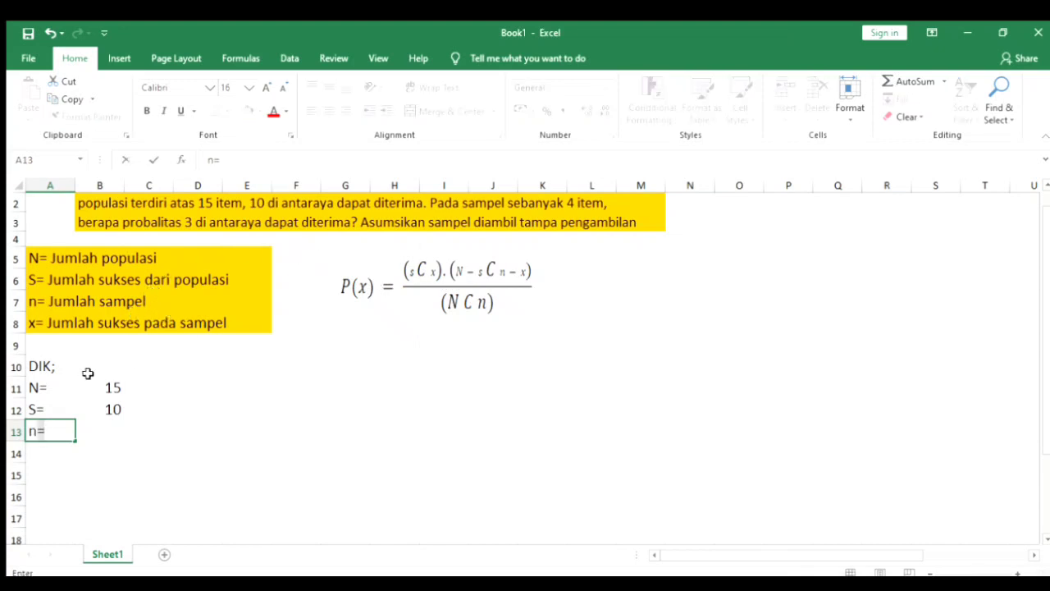
click(101, 424)
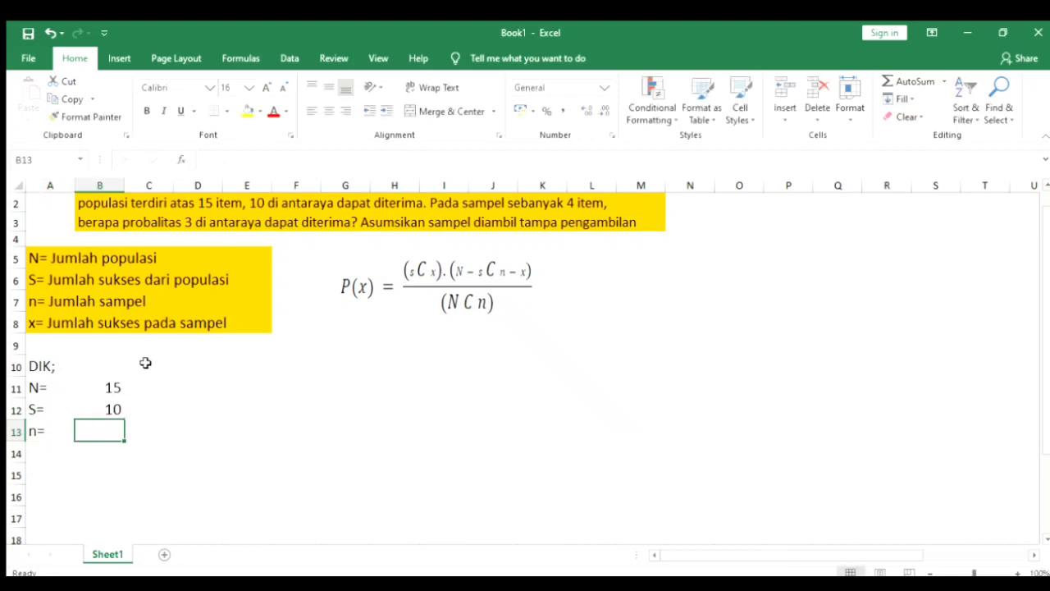
text(4)
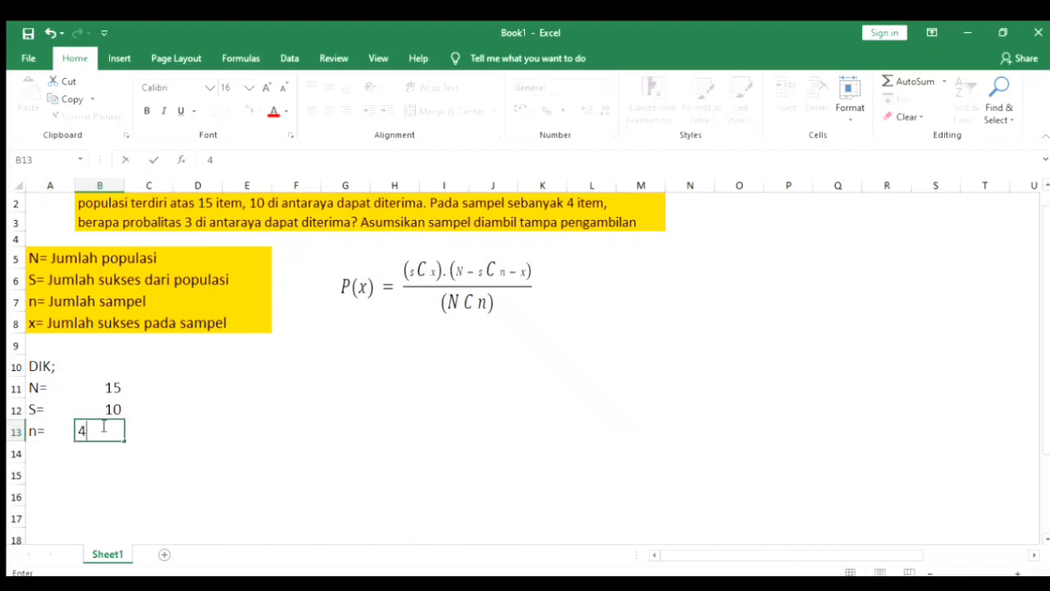
- Add the lowercase label x= in A14 and its value 3 in B14
click(47, 448)
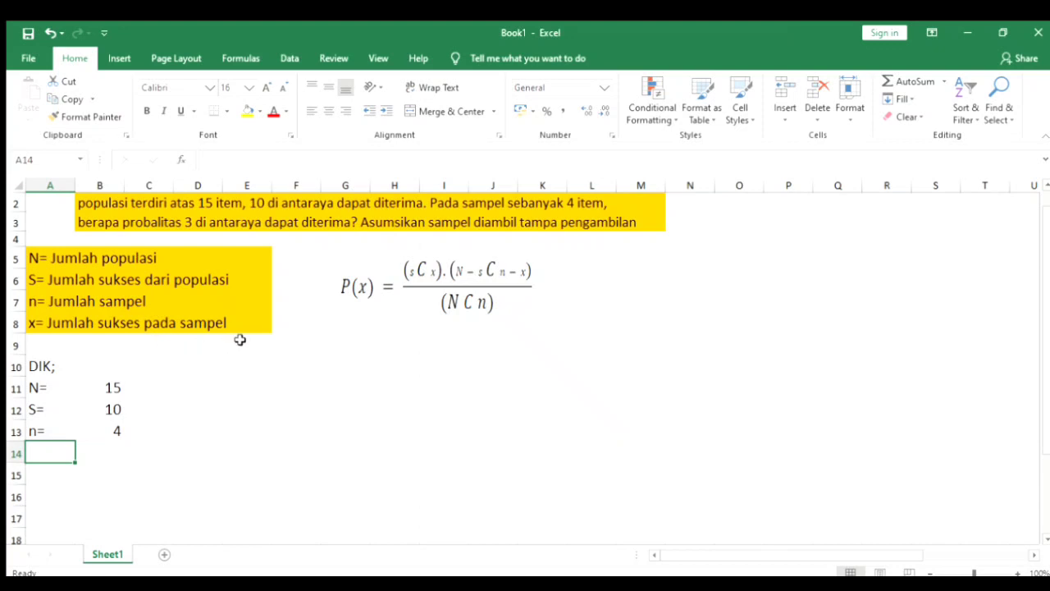
text(X=)
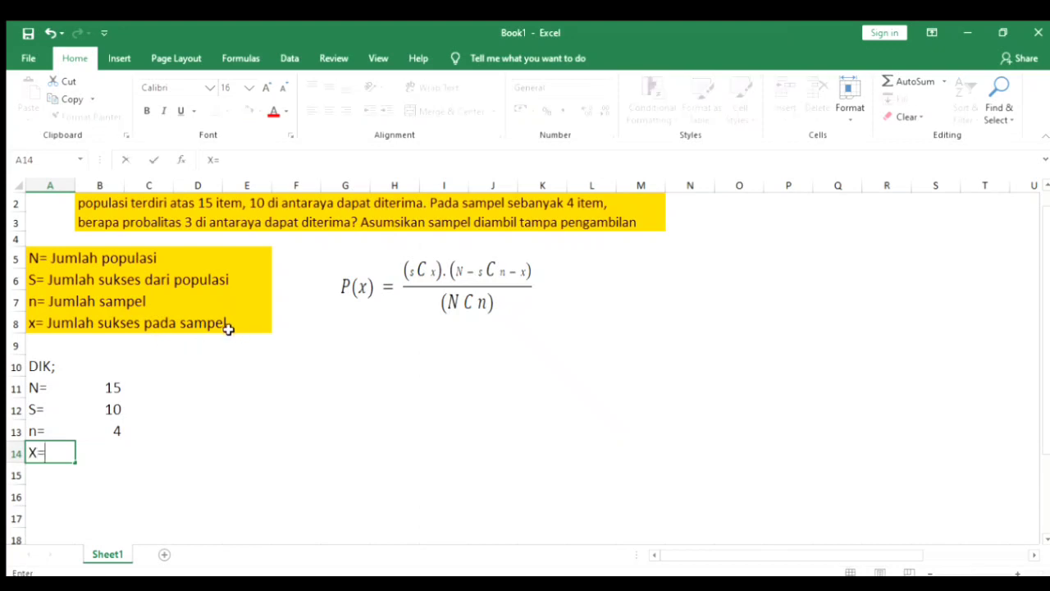
key(BackSpace)
key(BackSpace)
text(x=)
click(110, 446)
text(3)
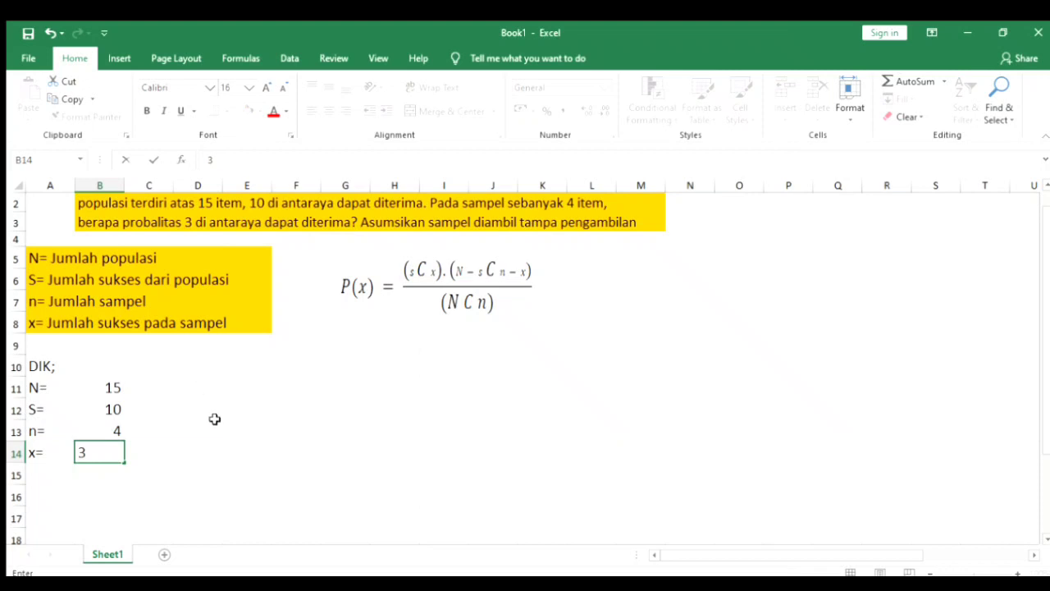
drag(214, 421, 246, 409)
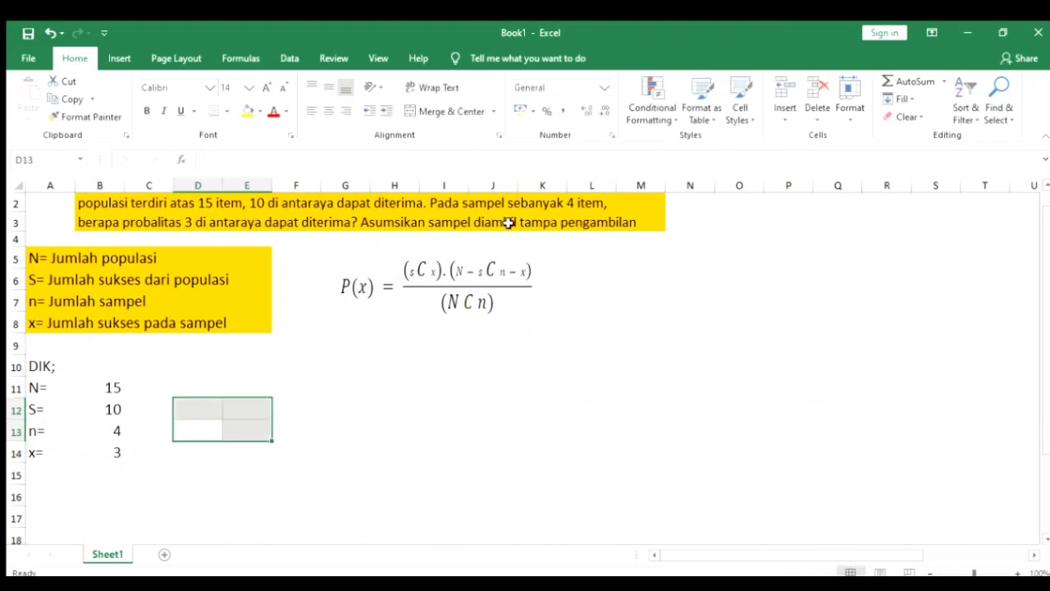
drag(253, 381, 313, 386)
click(256, 370)
click(239, 384)
click(256, 366)
- Write the first combination term of the formula, 10C3, as text in E11
click(247, 387)
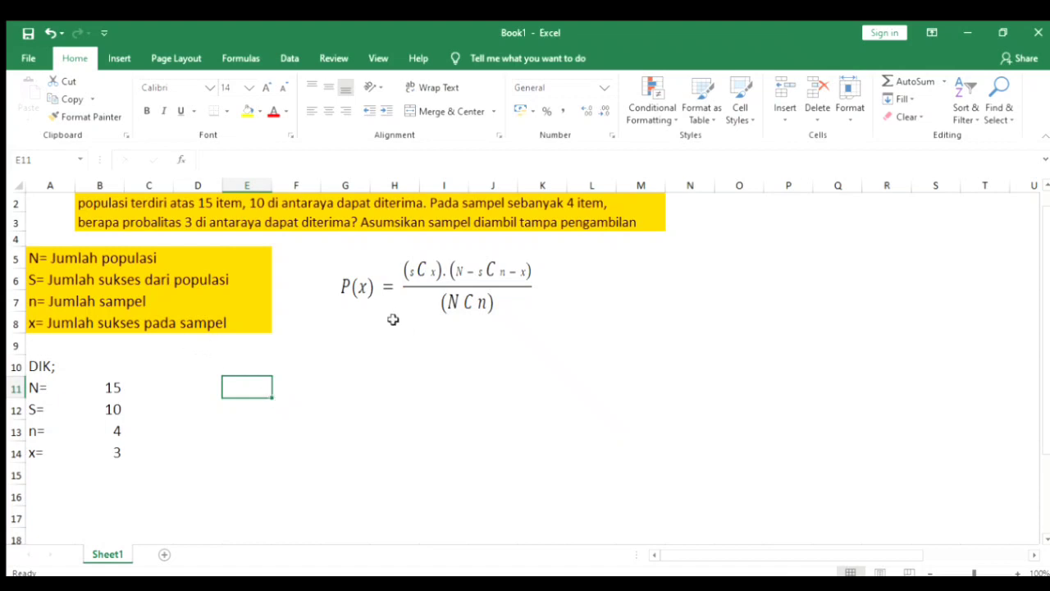
text(10C)
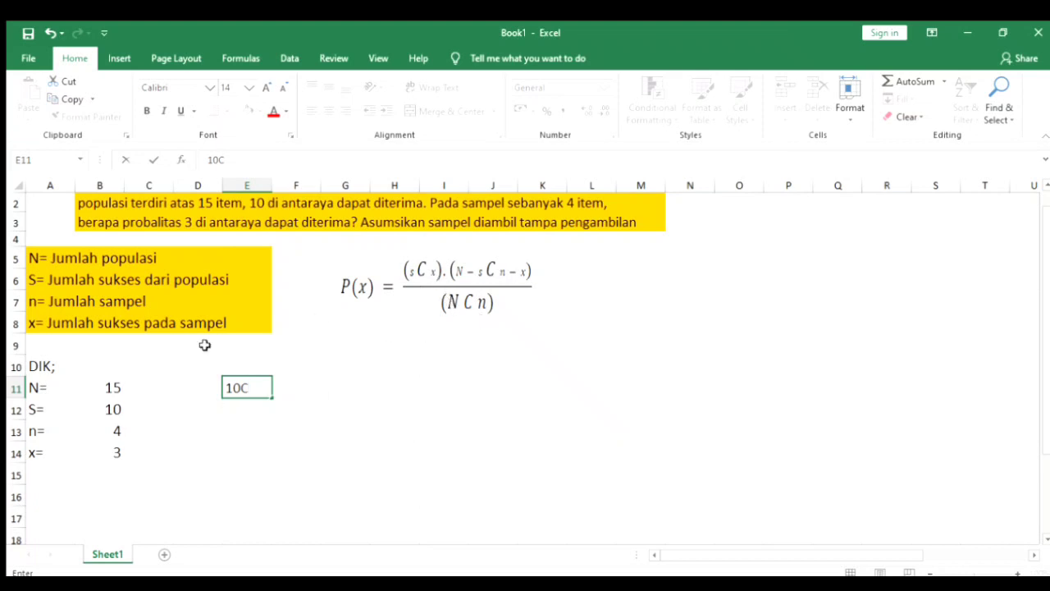
text(3)
- Write the second combination term as the text 15-10C4-3= in E13
click(243, 424)
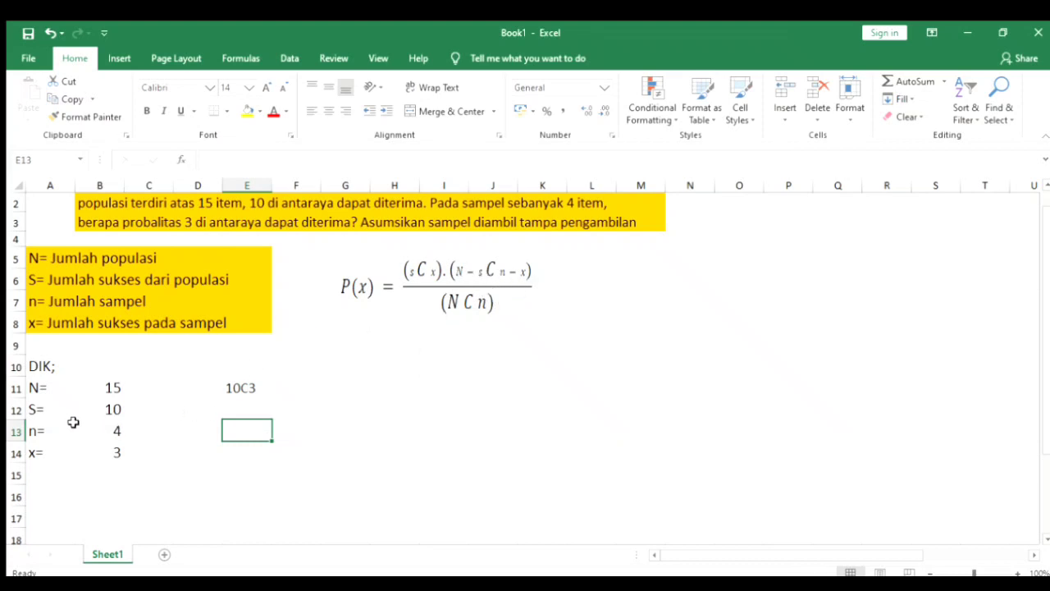
text(15)
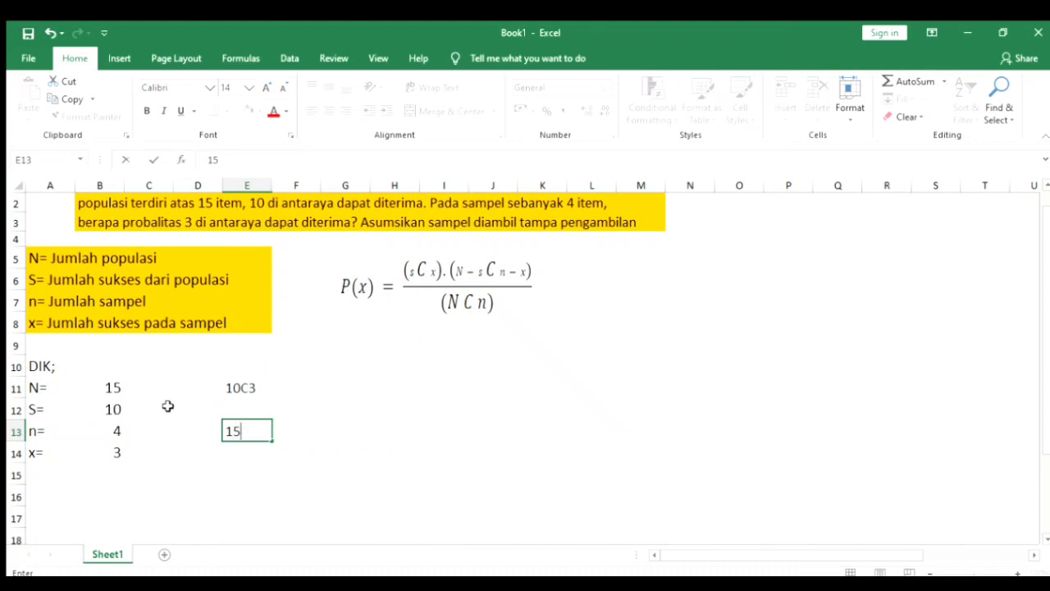
text(-10C4)
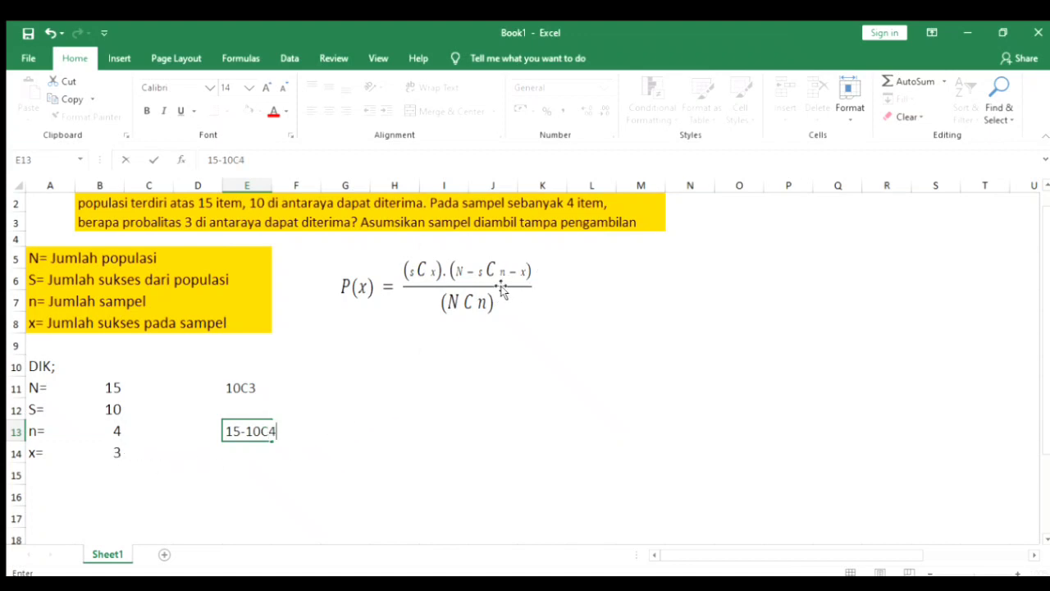
text(-3)
drag(247, 454, 279, 450)
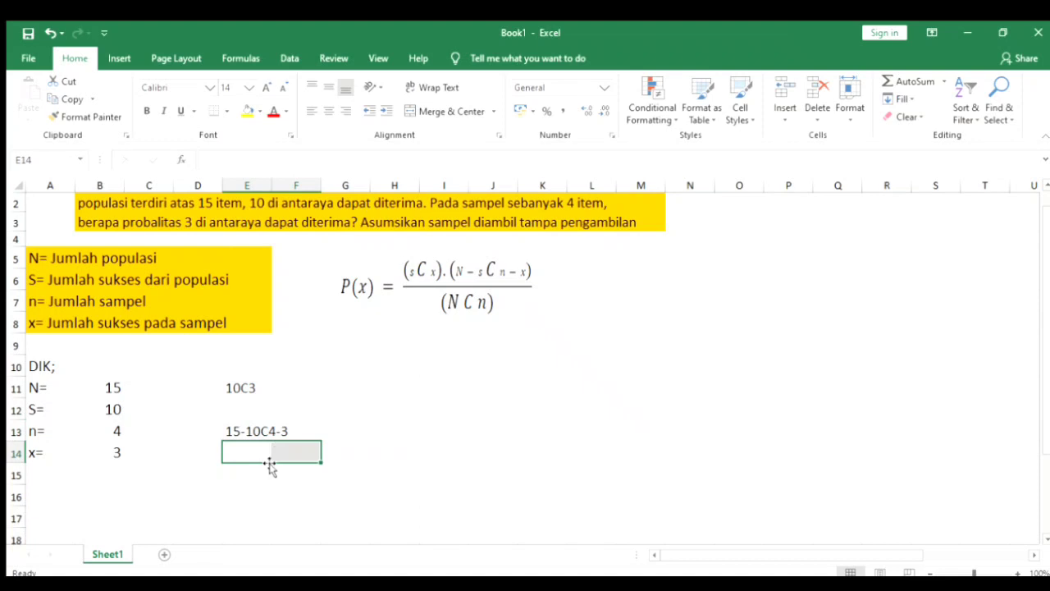
click(295, 425)
click(242, 425)
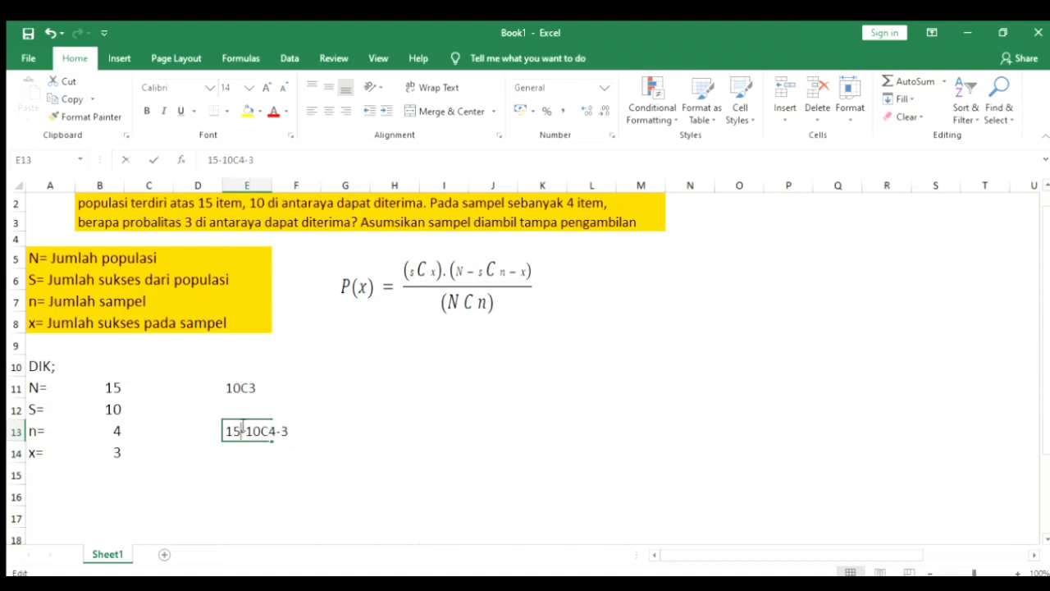
double_click(240, 423)
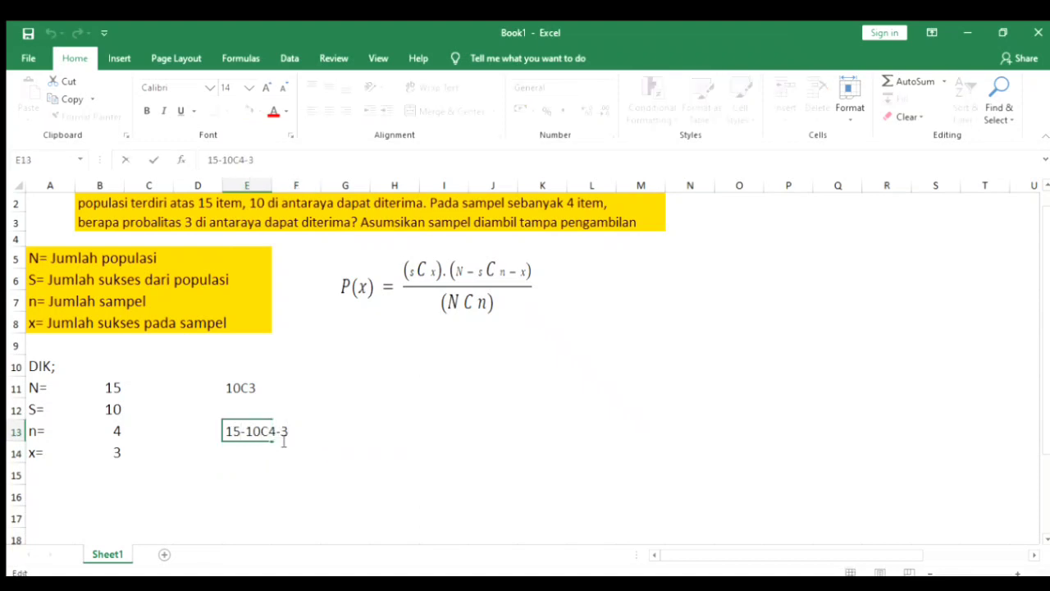
text(=)
- Write the simplified second term 10C1 in E14 and the denominator term 15C4 in E16
click(248, 453)
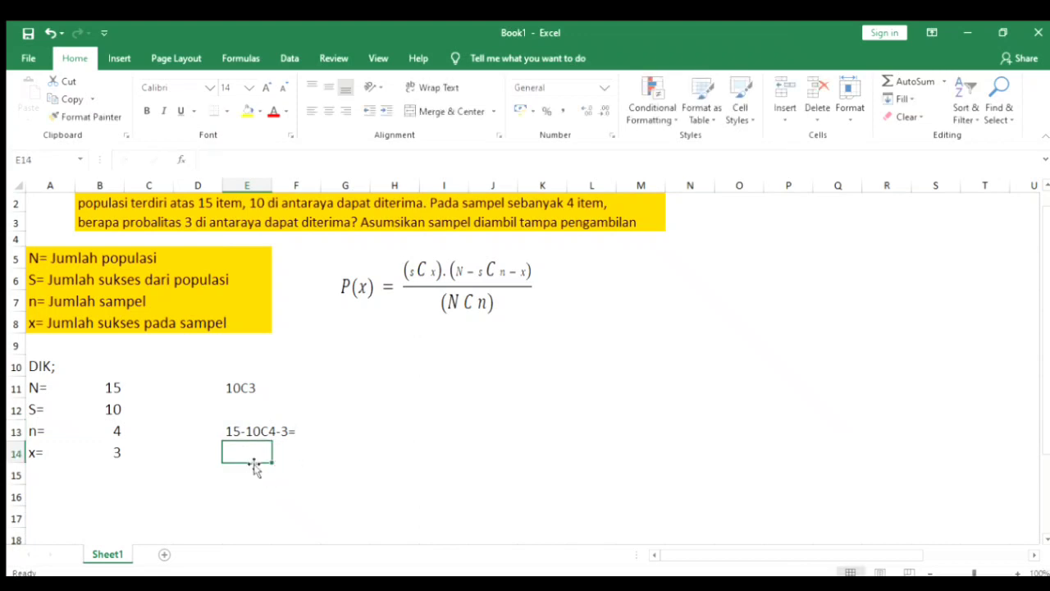
text(10C)
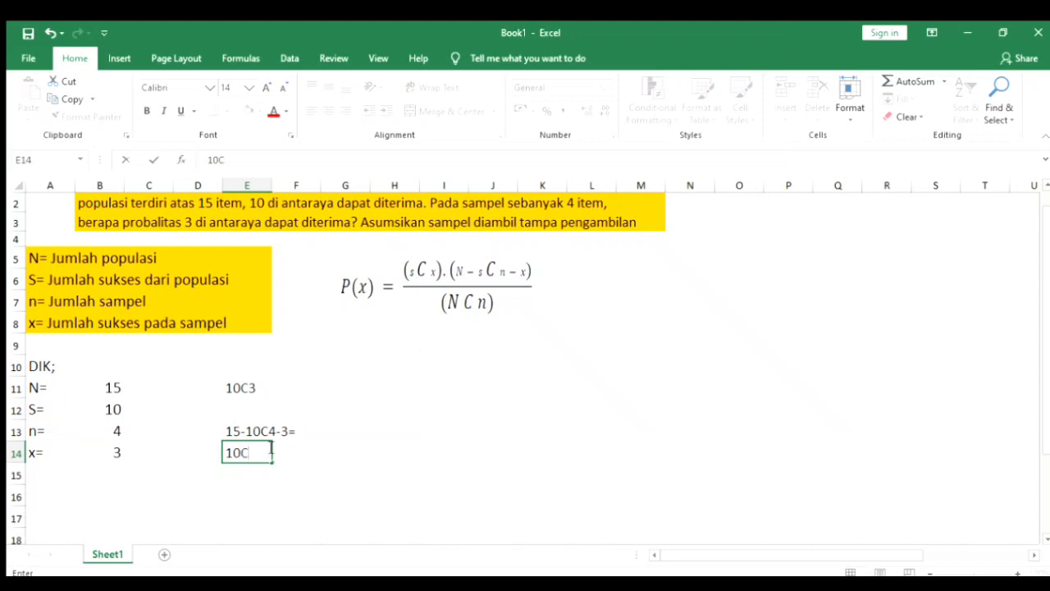
text(1)
click(250, 495)
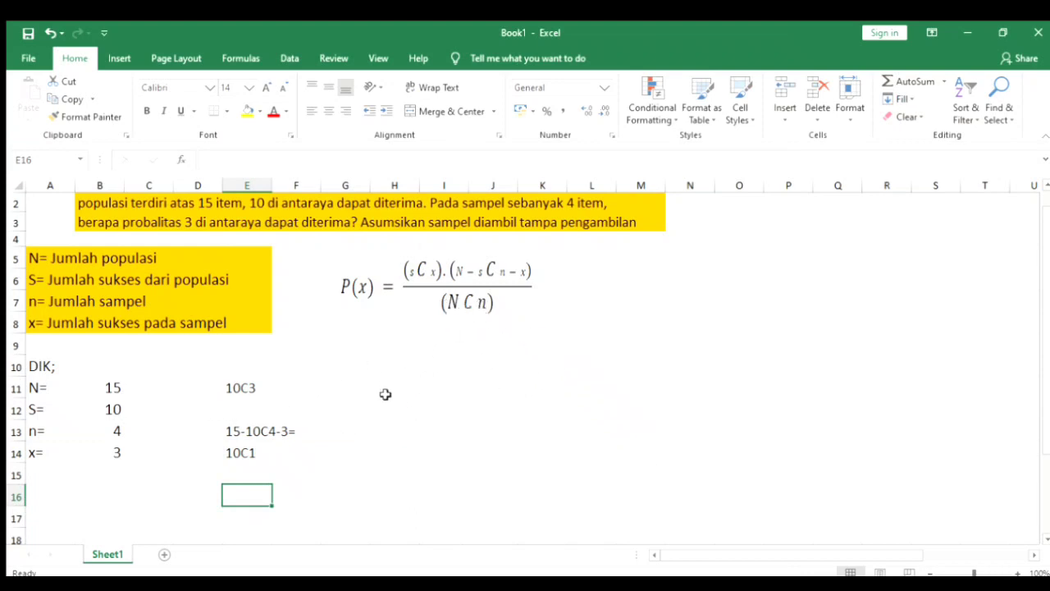
text(15C)
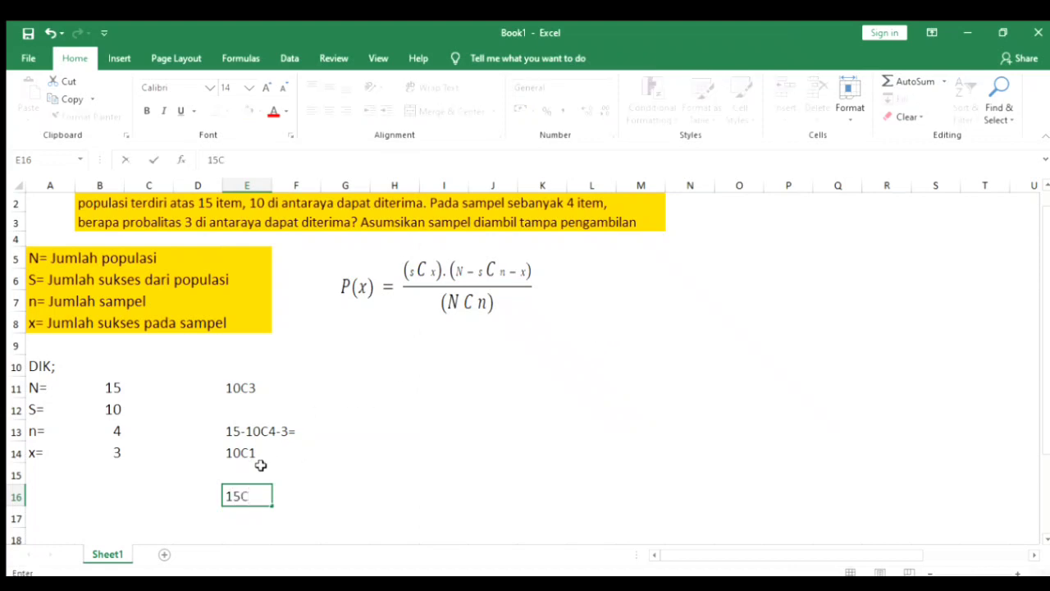
text(4)
- Calculate the 10C3 term in H11 with the formula =COMBIN(10;3)
click(384, 391)
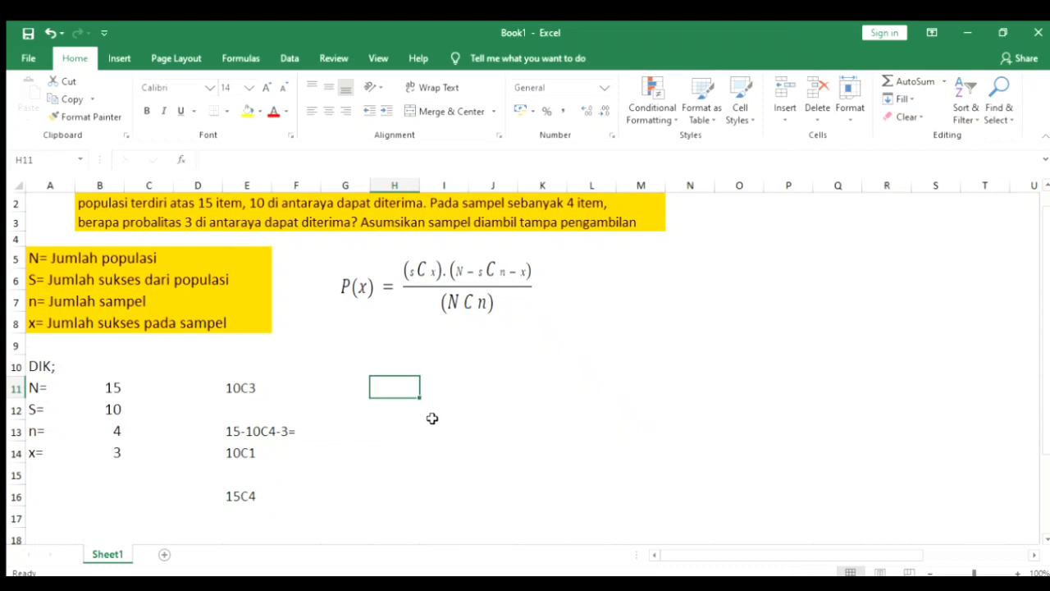
text(=)
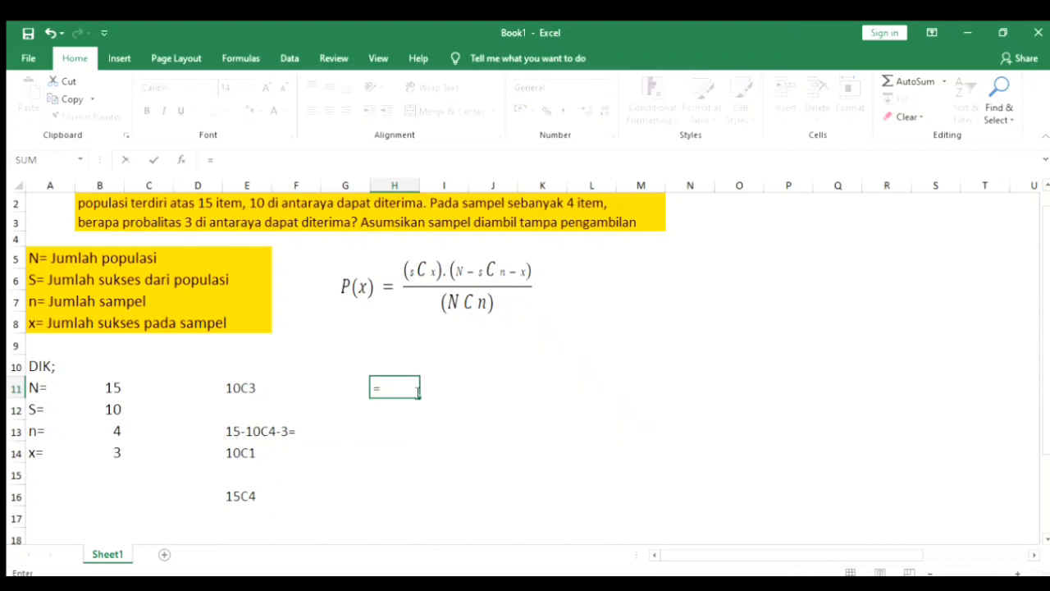
text(COMBIN)
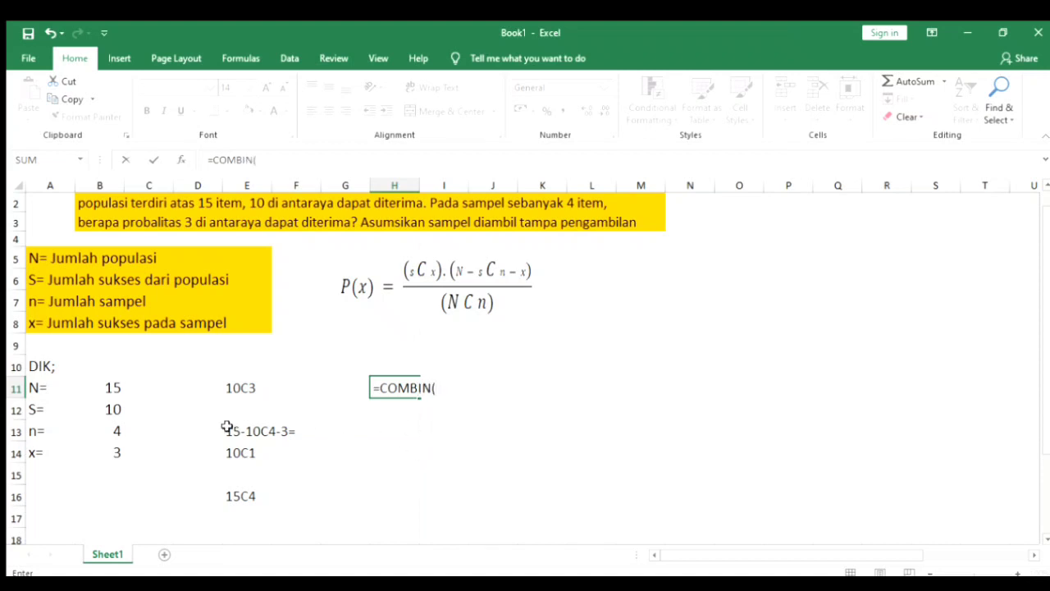
text((10;3))
key(Return)
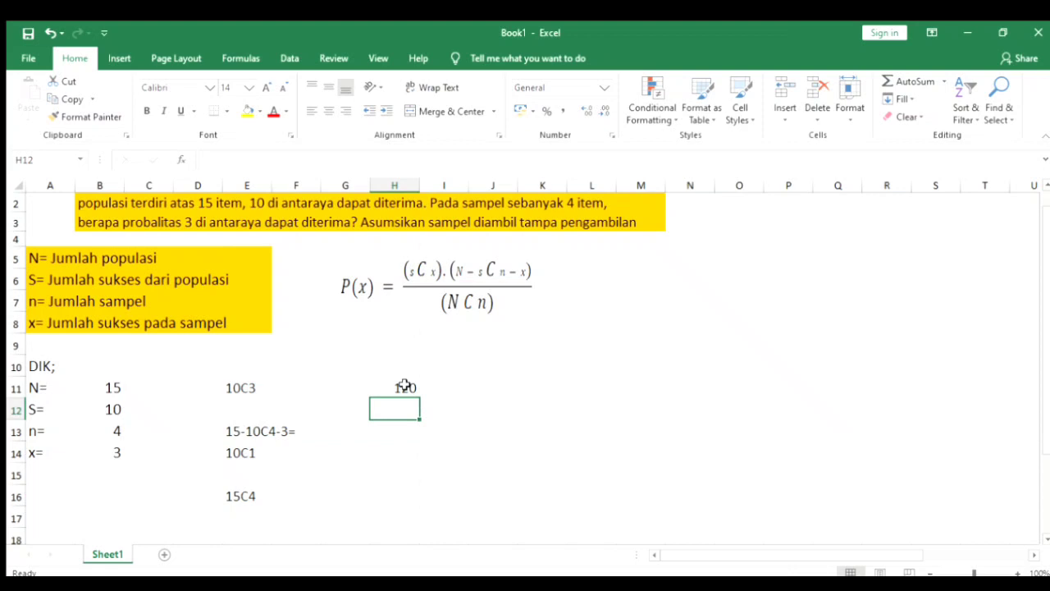
click(405, 387)
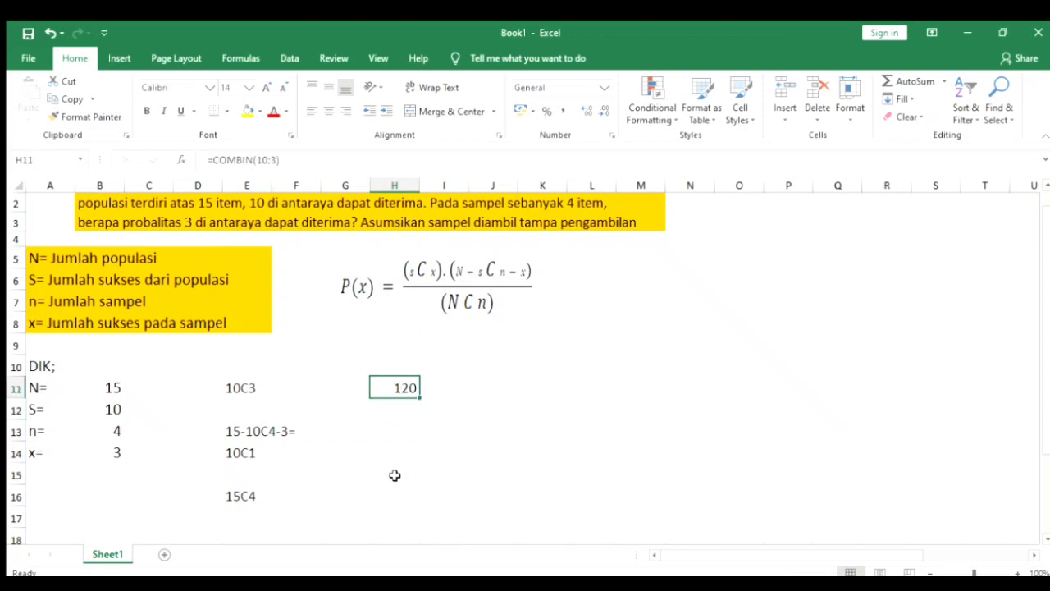
- Calculate the 10C1 term in H14 with the formula =COMBIN(10;1)
click(403, 443)
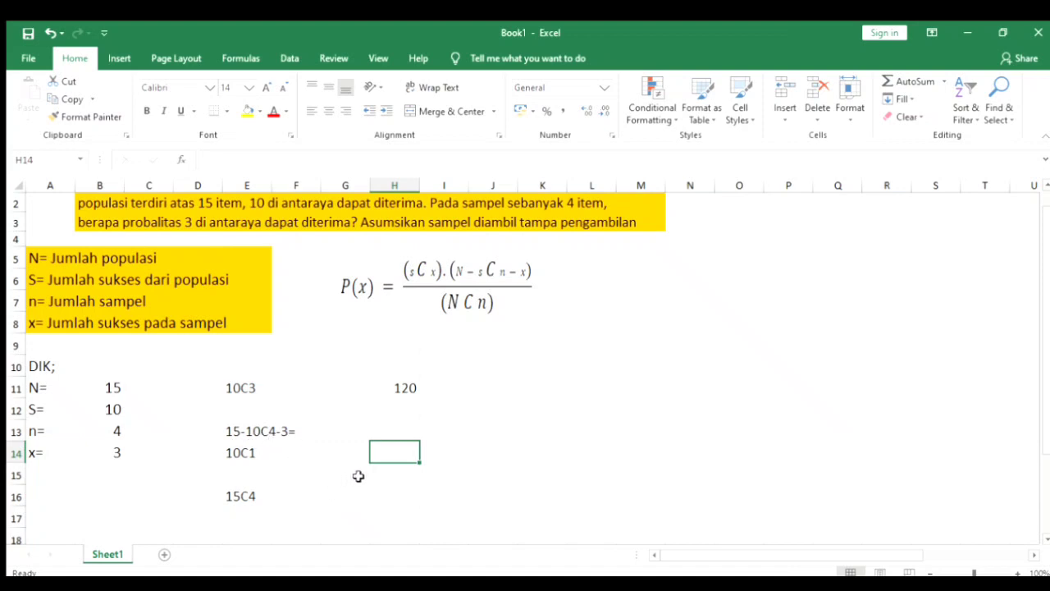
text(=COMBIN)
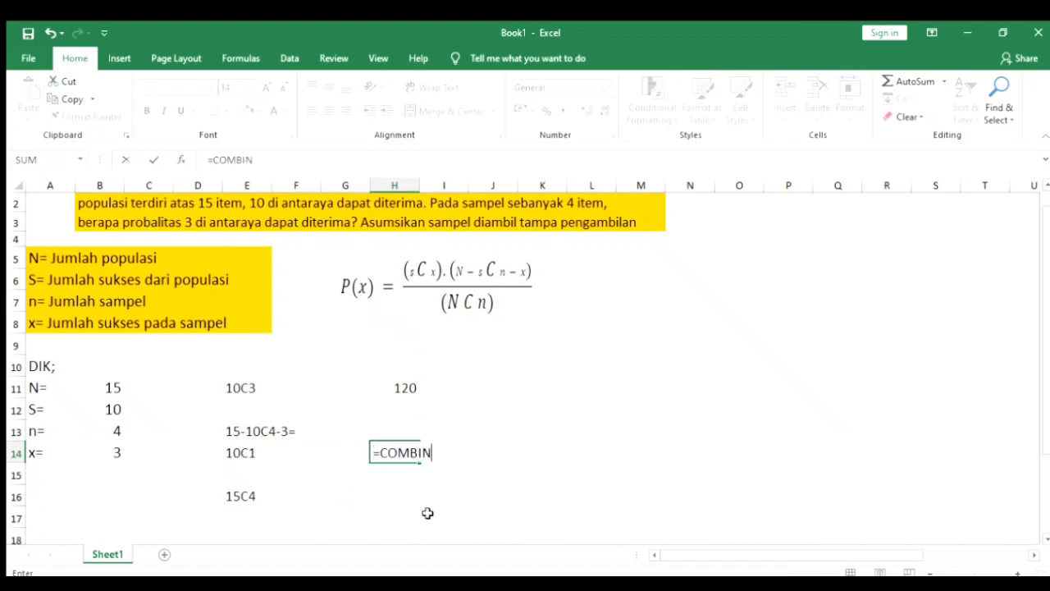
text((10;1)
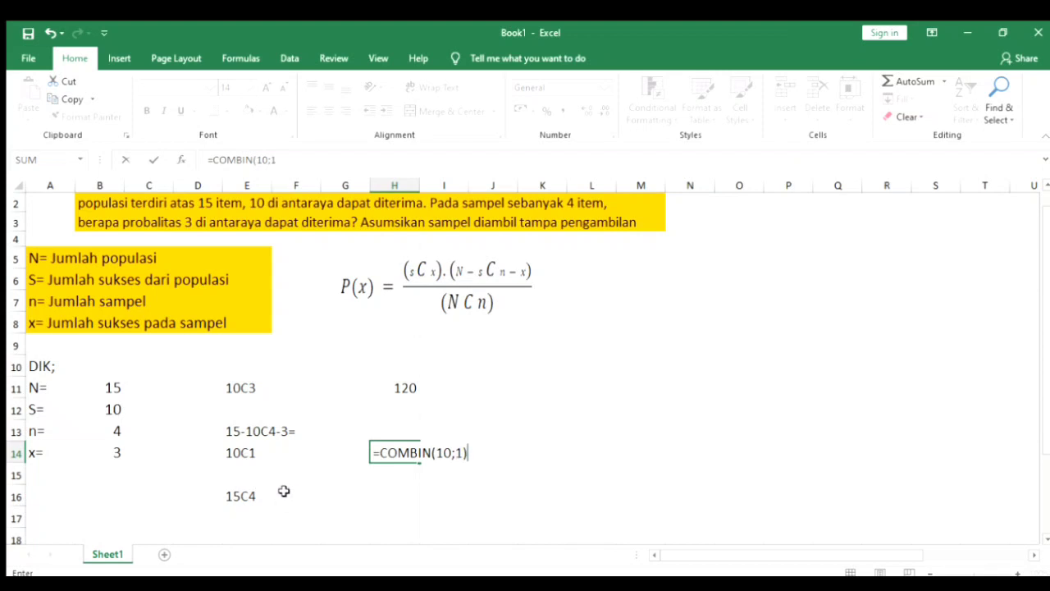
key(Return)
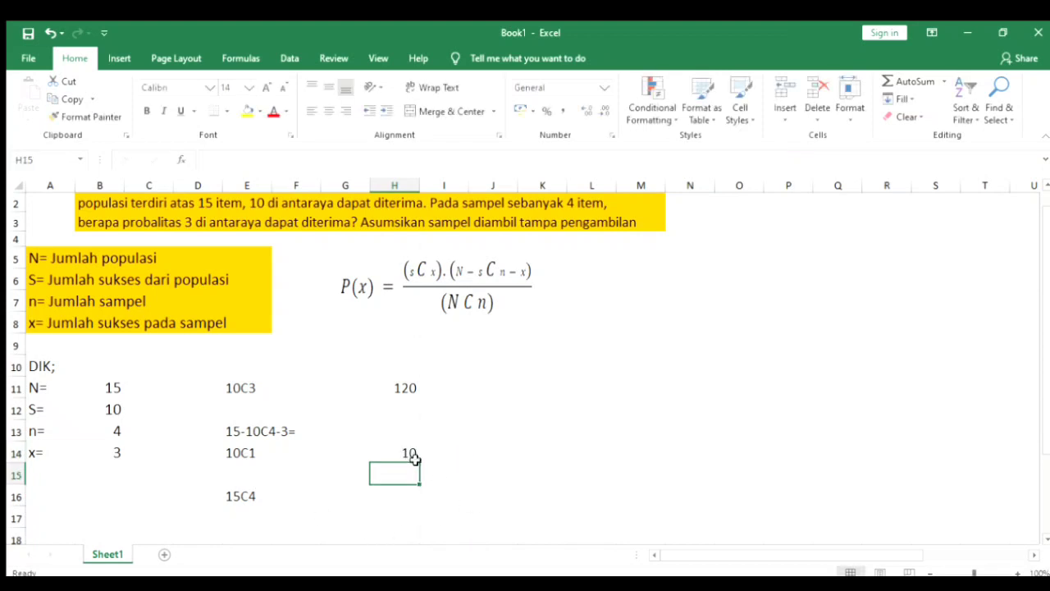
- Calculate the 15C4 denominator term in H16 with the formula =COMBIN(15;4)
click(403, 496)
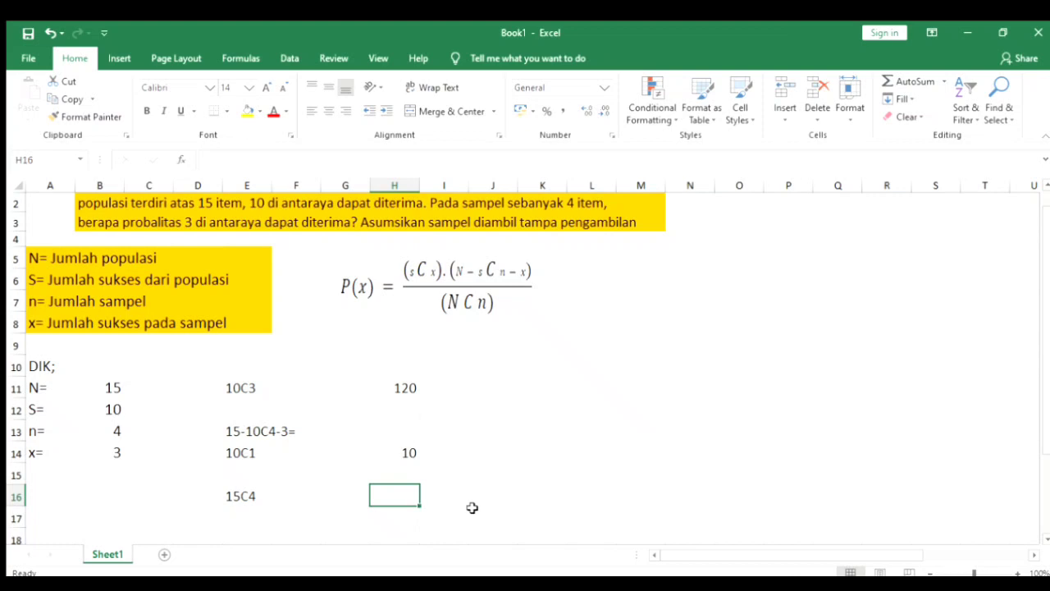
text(=C)
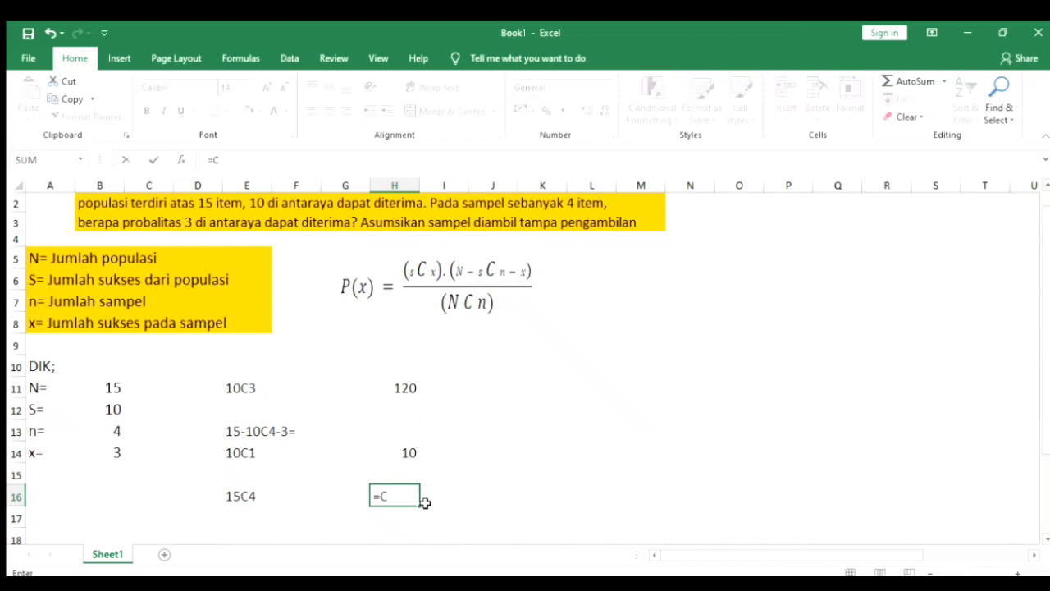
text(OMBI)
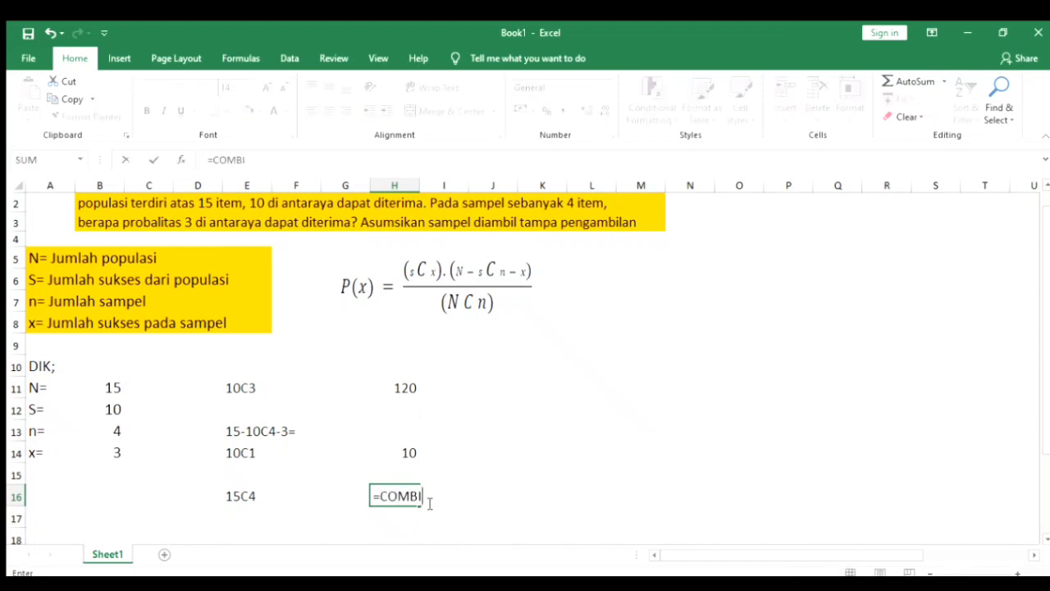
text(N(15;4))
key(Return)
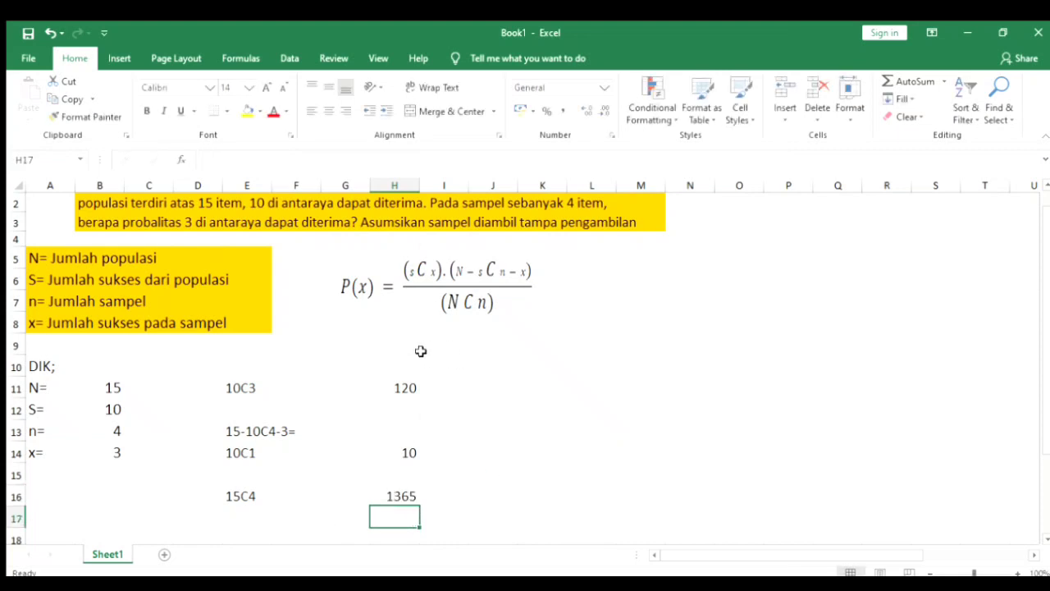
drag(246, 379, 250, 494)
click(321, 452)
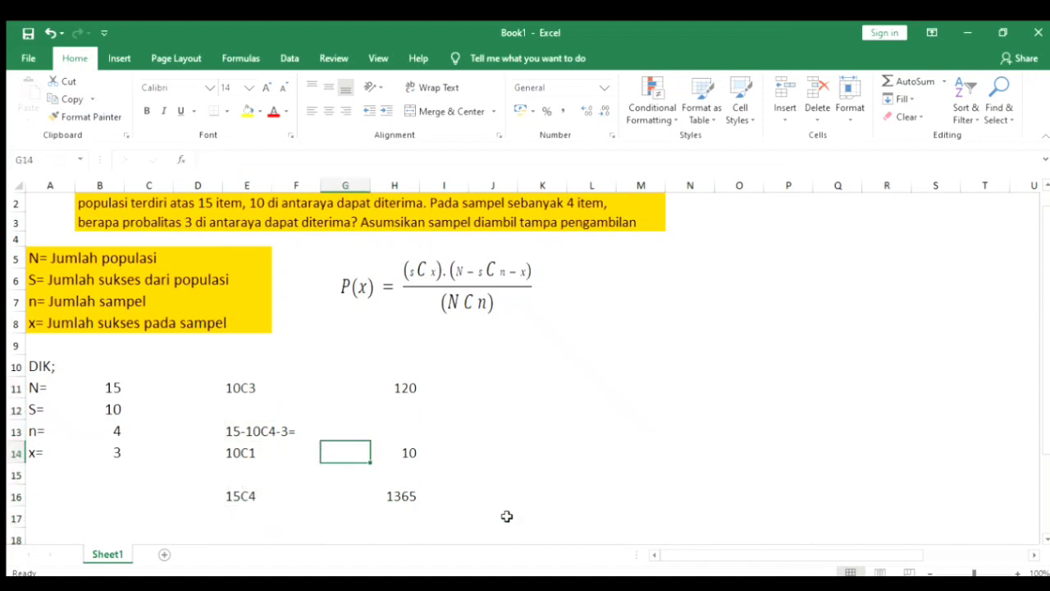
drag(500, 434, 557, 428)
click(627, 460)
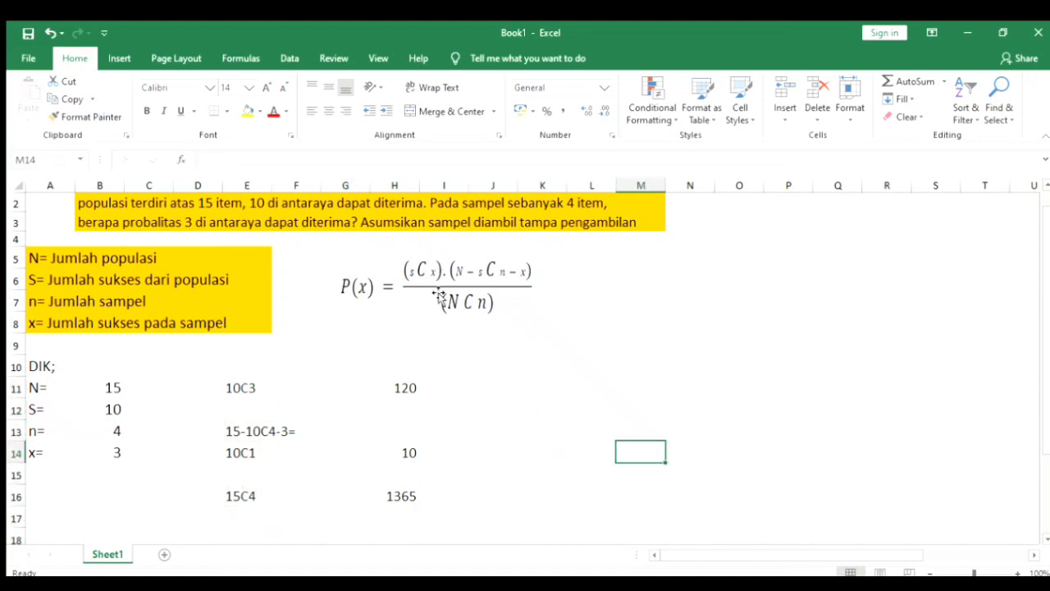
- Calculate the hypergeometric probability in K12 with the formula =(H11*H14)/H16
click(542, 415)
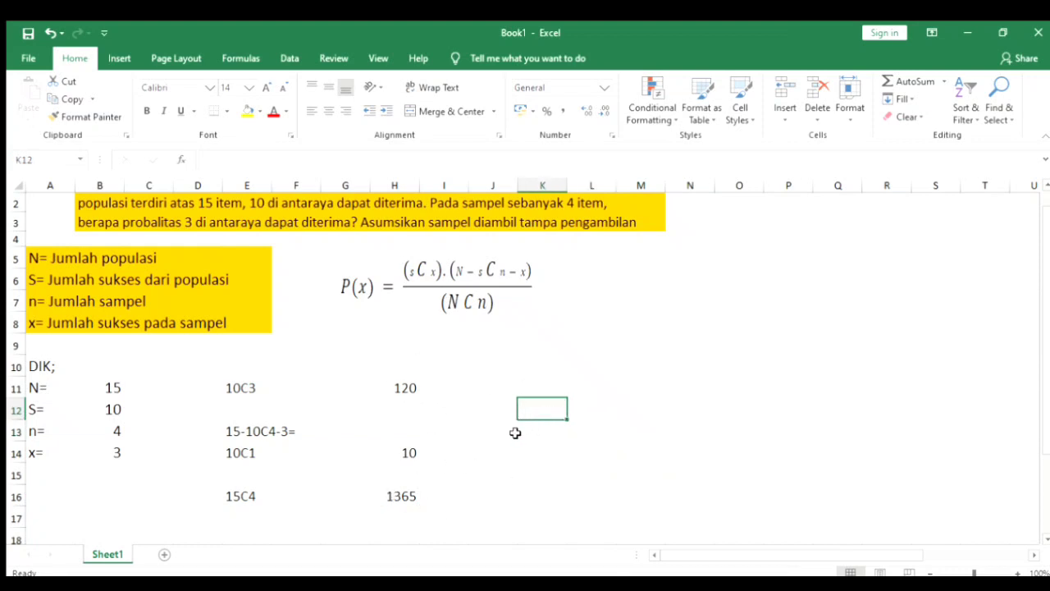
text(=)
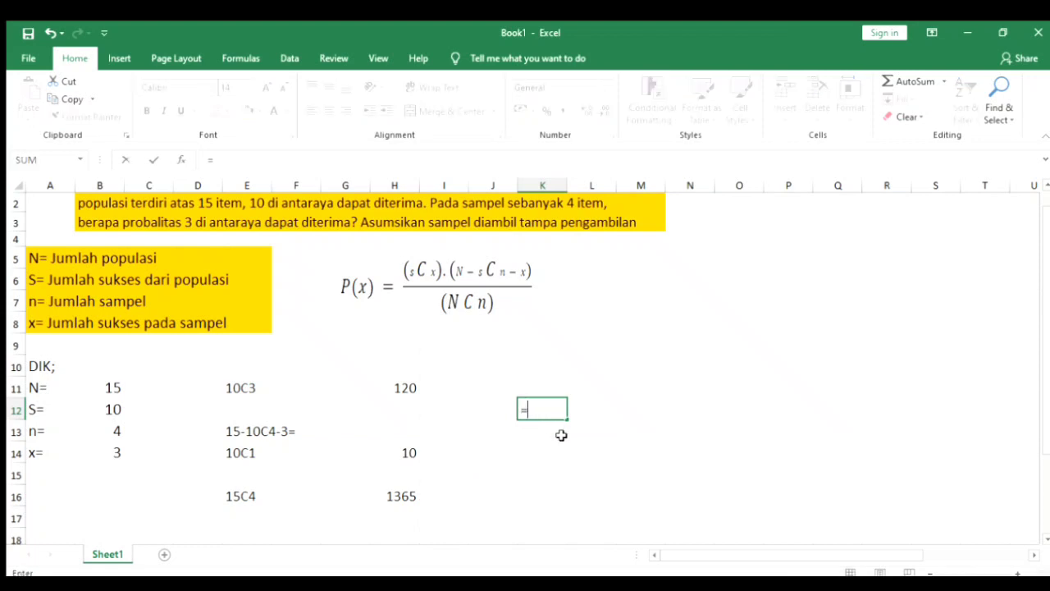
text(()
click(405, 388)
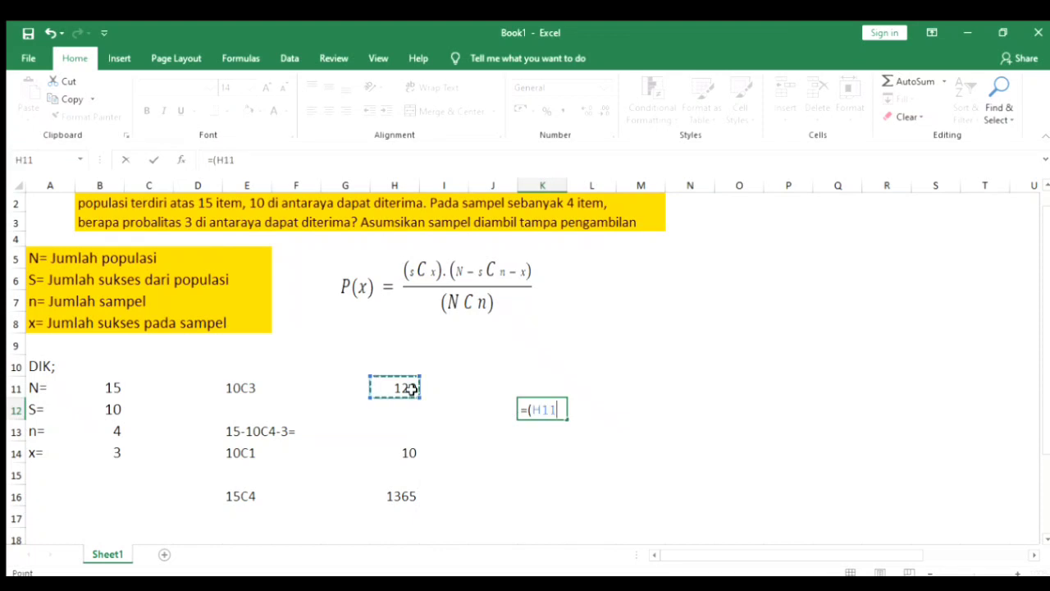
text(*)
click(399, 454)
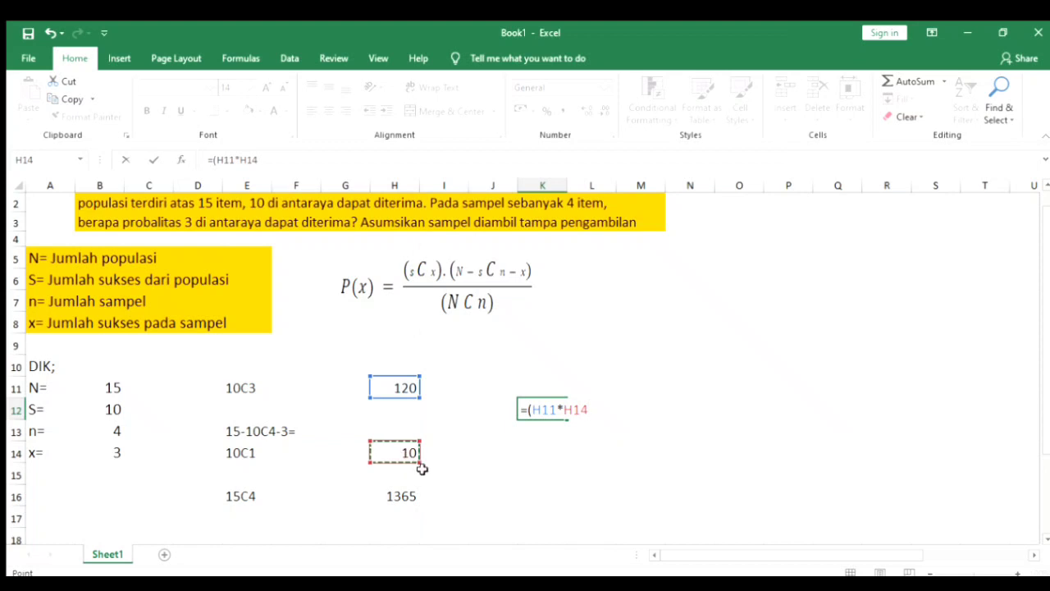
text()/)
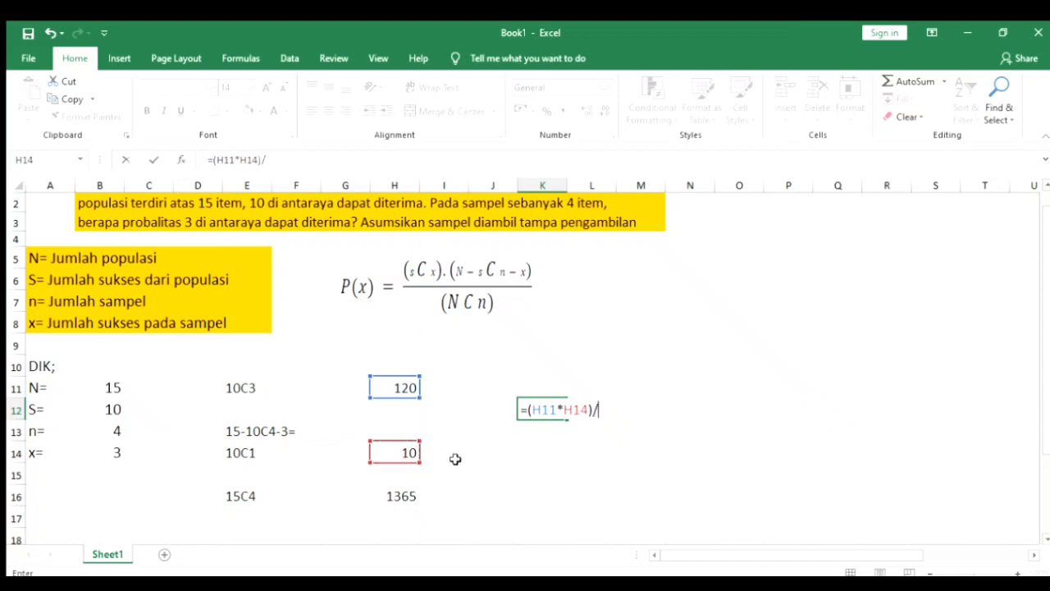
click(387, 493)
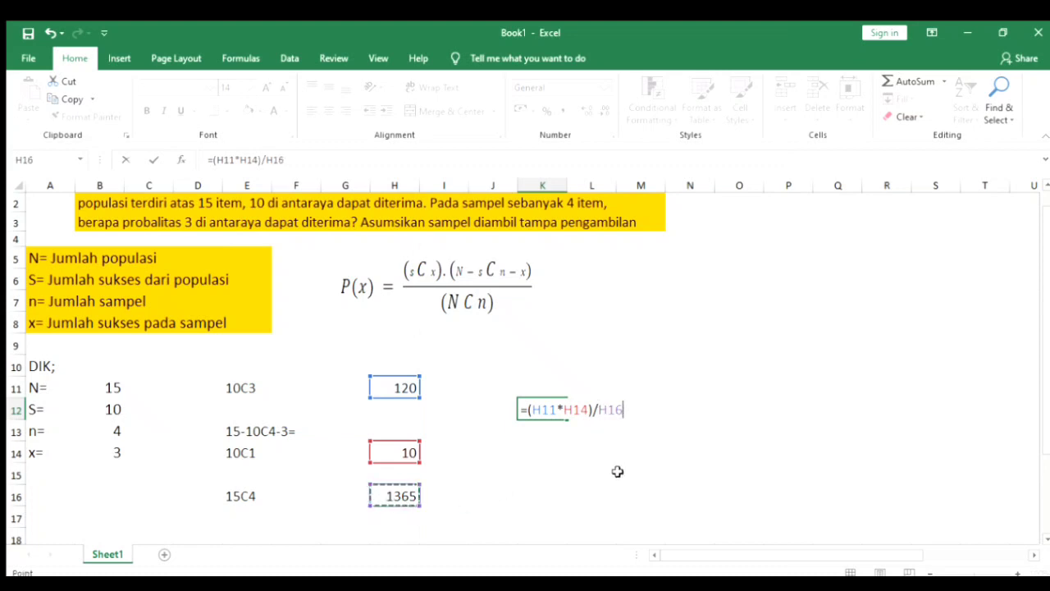
key(Return)
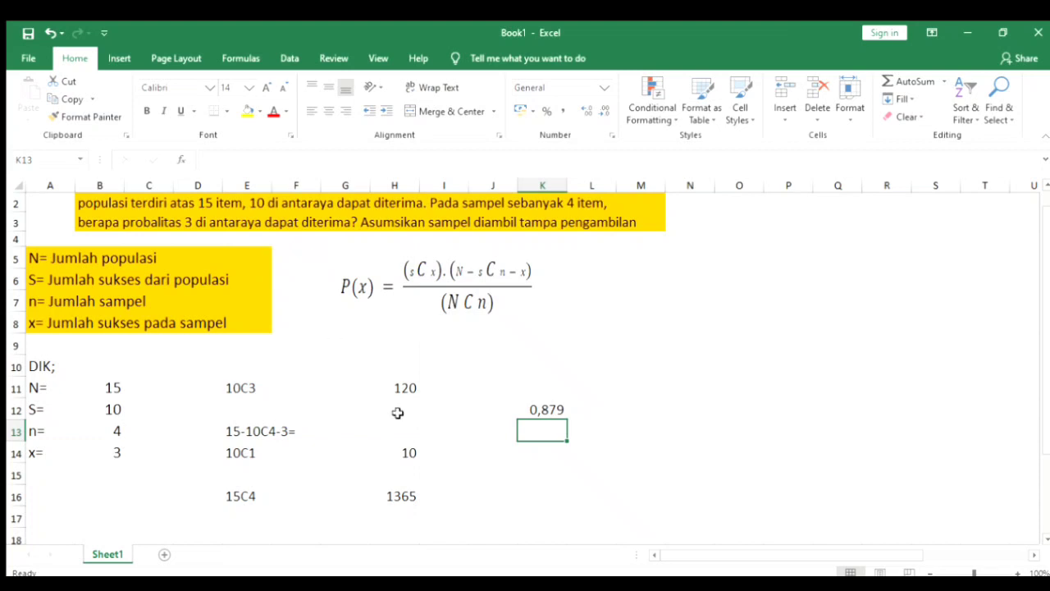
- Highlight the probability result in K12 with a yellow fill
click(546, 410)
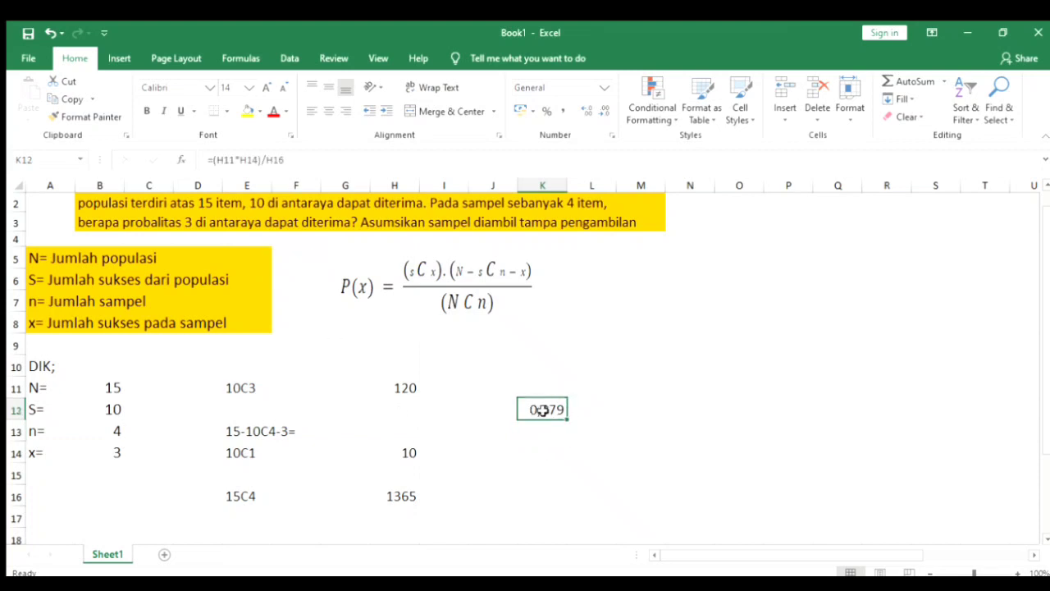
click(245, 111)
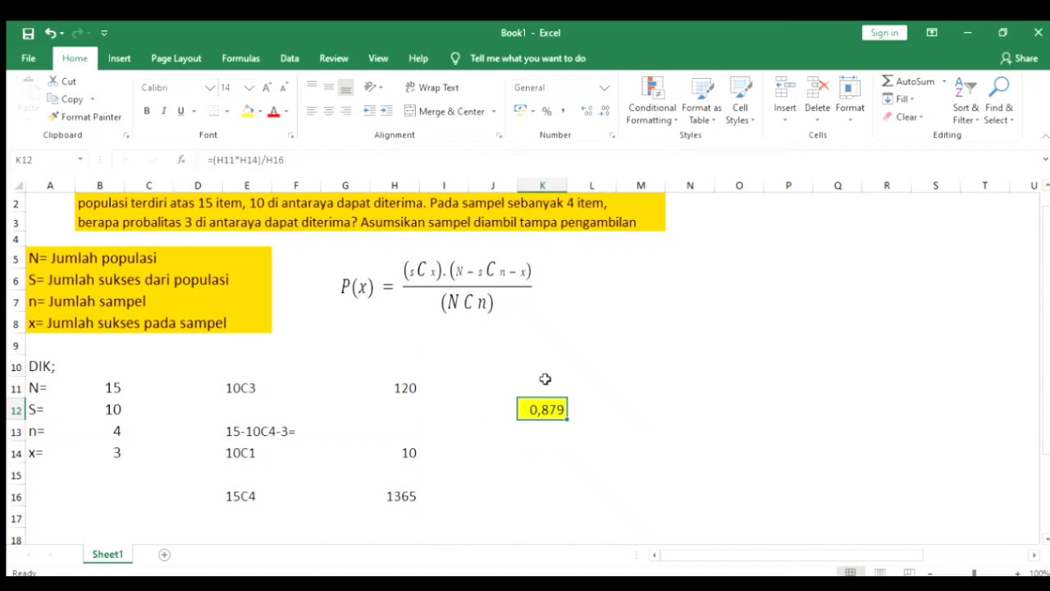
drag(530, 391, 592, 399)
click(530, 402)
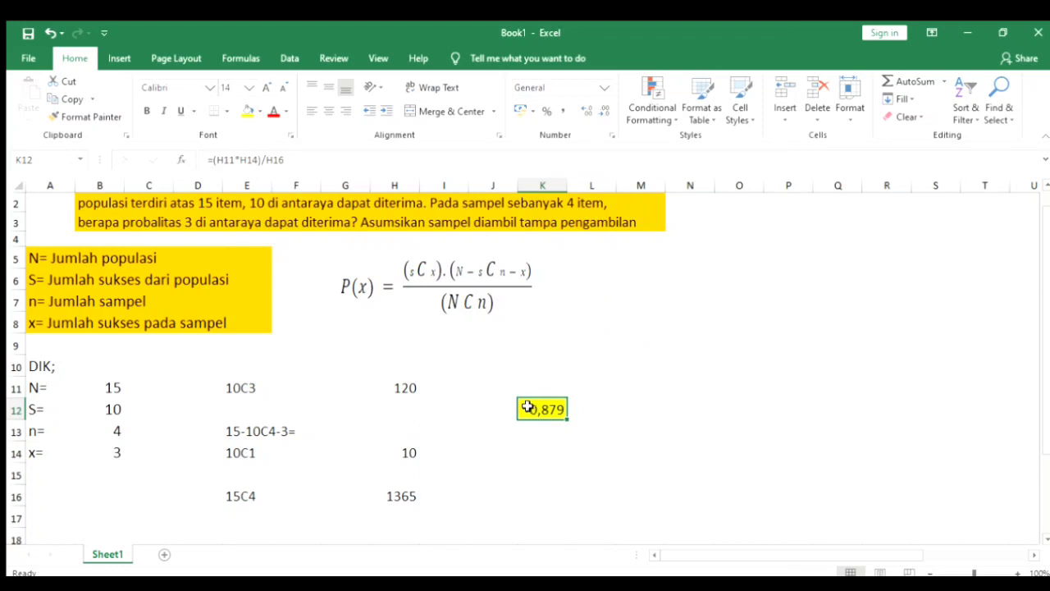